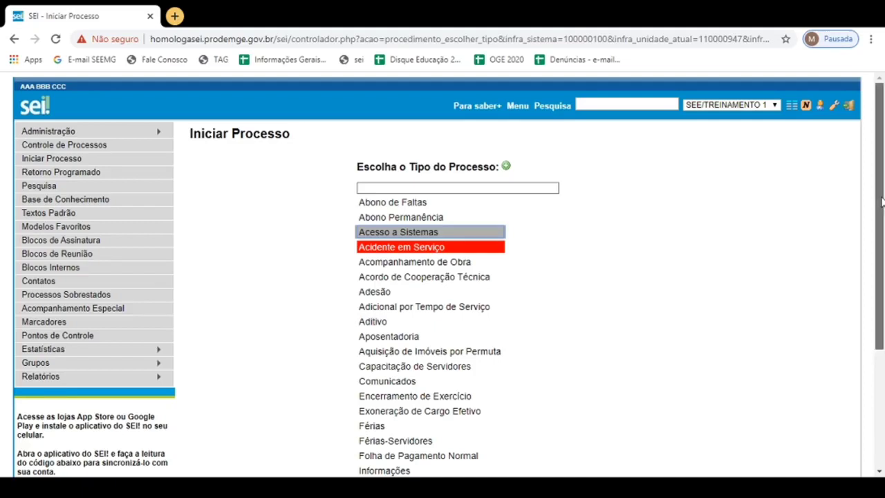
- Show all available process types and filter the list by "férias"
mouse_move(882, 200)
left_mouse_down()
mouse_move(878, 325)
mouse_move(877, 217)
left_mouse_up()
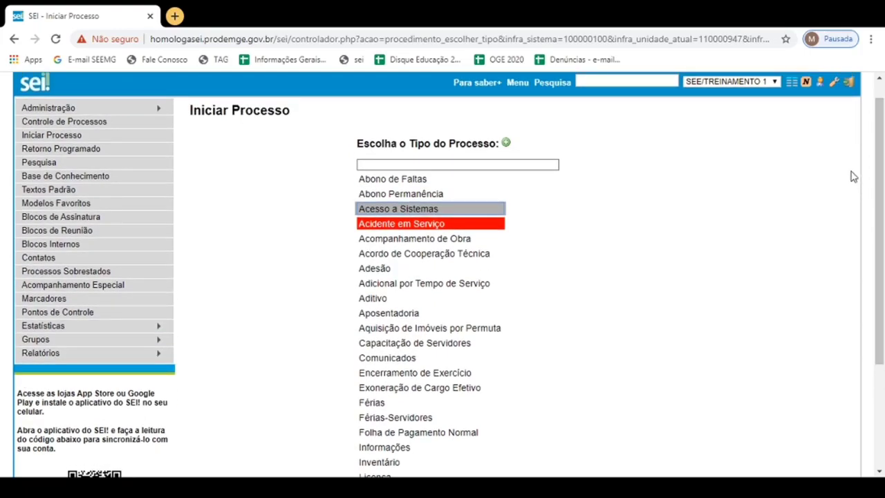
left_click_drag(881, 157, 878, 112)
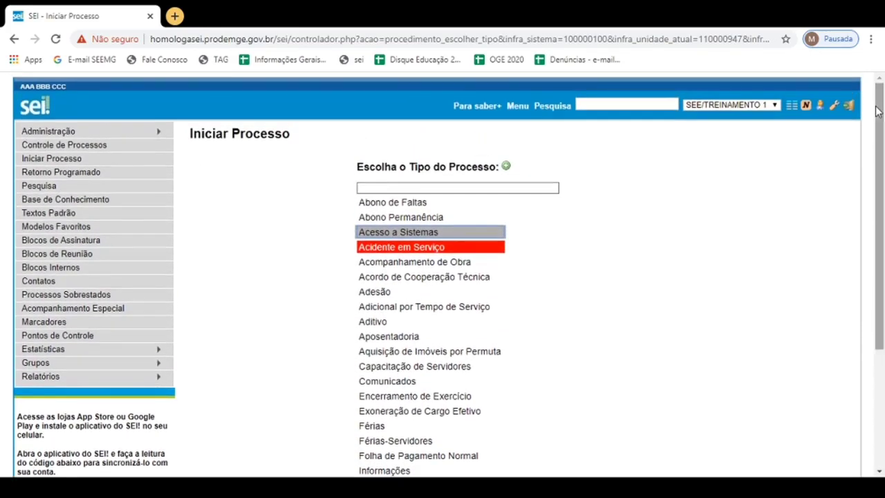
left_click(508, 171)
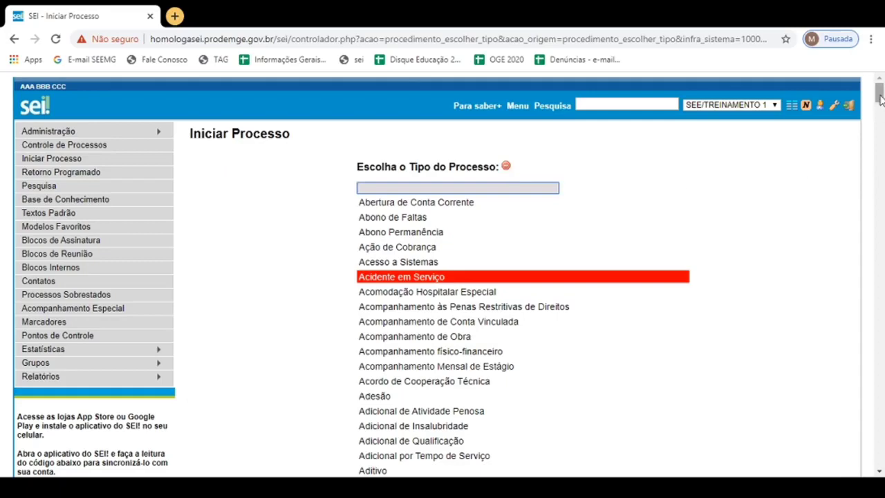
scroll(880, 99, "down", 1)
mouse_move(881, 99)
left_mouse_down()
mouse_move(880, 417)
mouse_move(882, 88)
left_mouse_up()
left_click(400, 188)
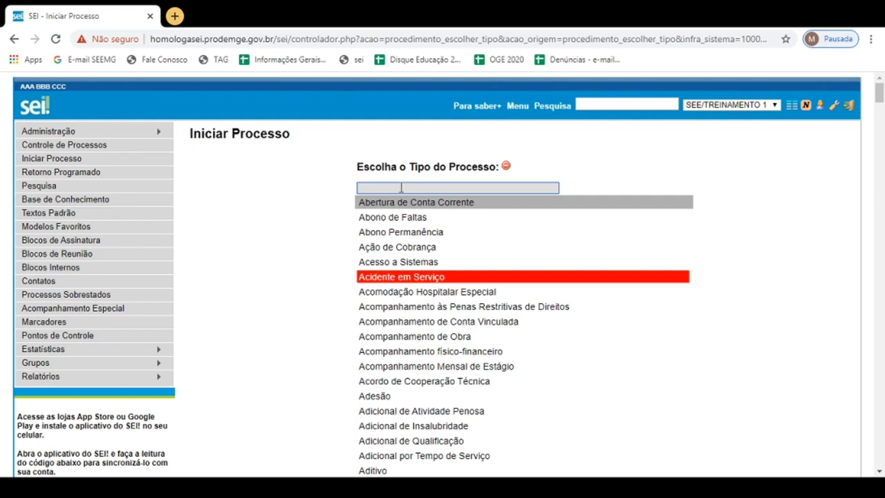
type("férias")
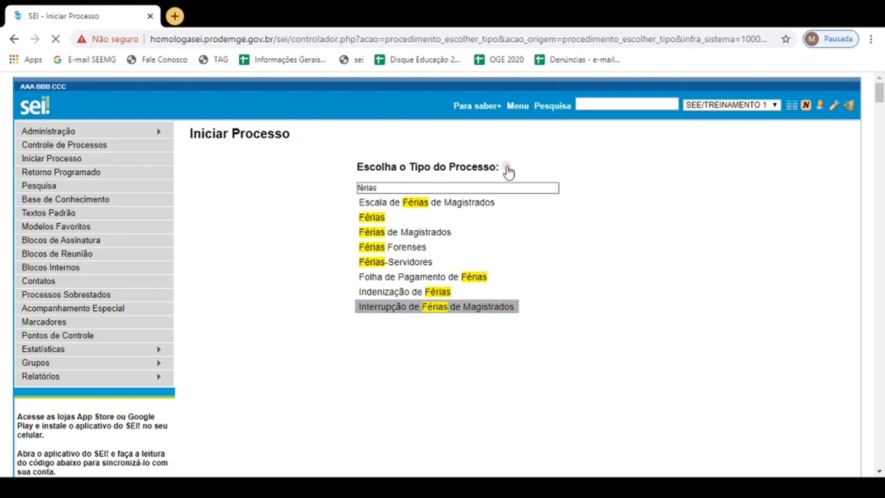
- Return to the short list of process types and choose "Relatórios de Auditoria" for the new process
left_click(507, 169)
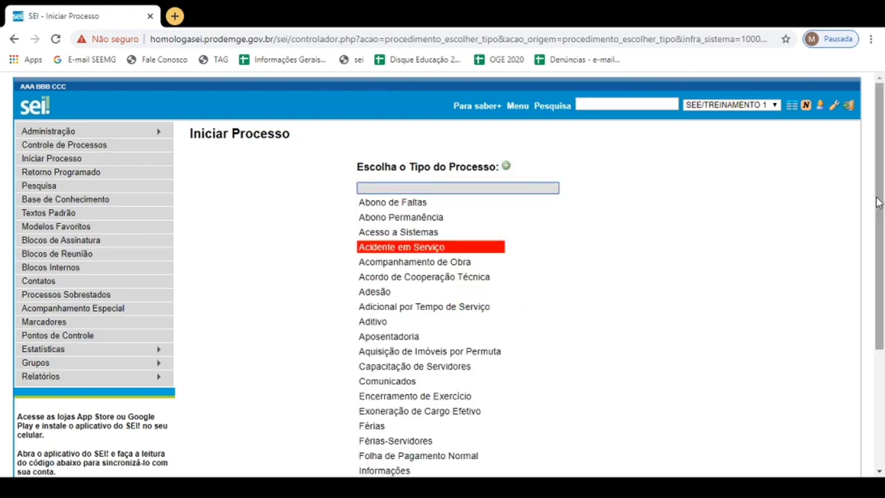
left_click_drag(880, 198, 882, 307)
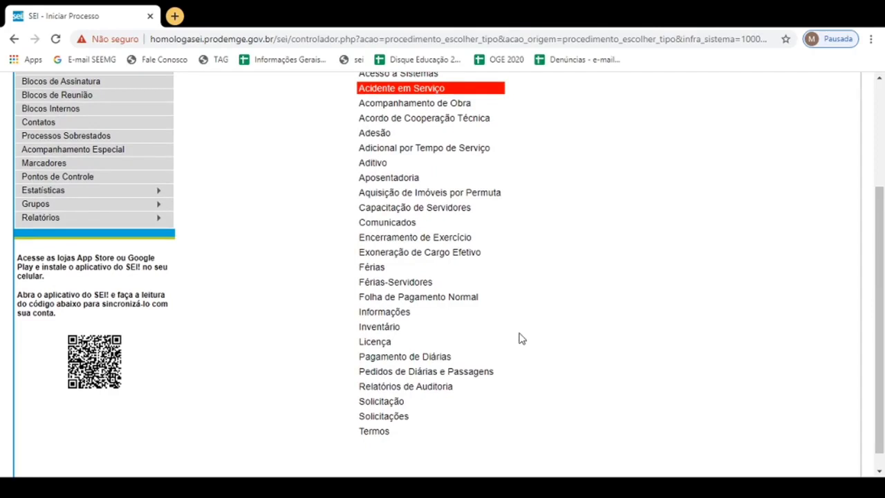
left_click(405, 389)
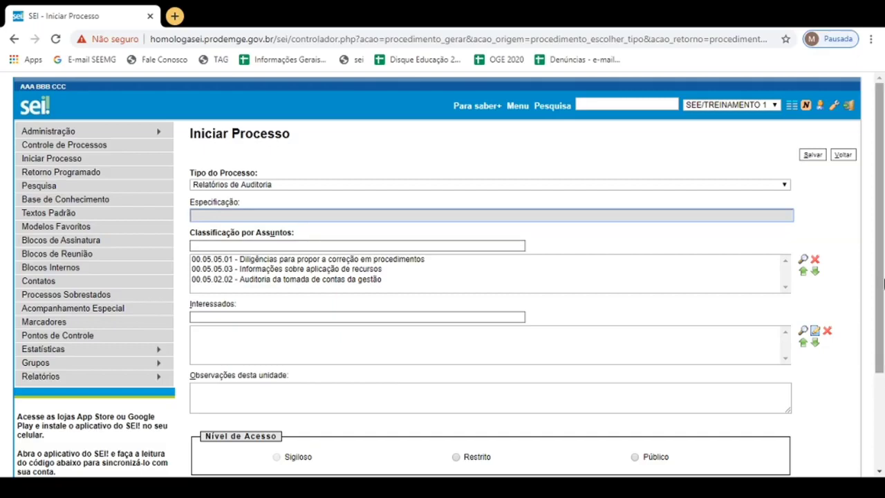
- Enter "Auditoria na Escola Estadual Fulano de Tal" as the specification of the new process
left_click_drag(882, 229, 875, 257)
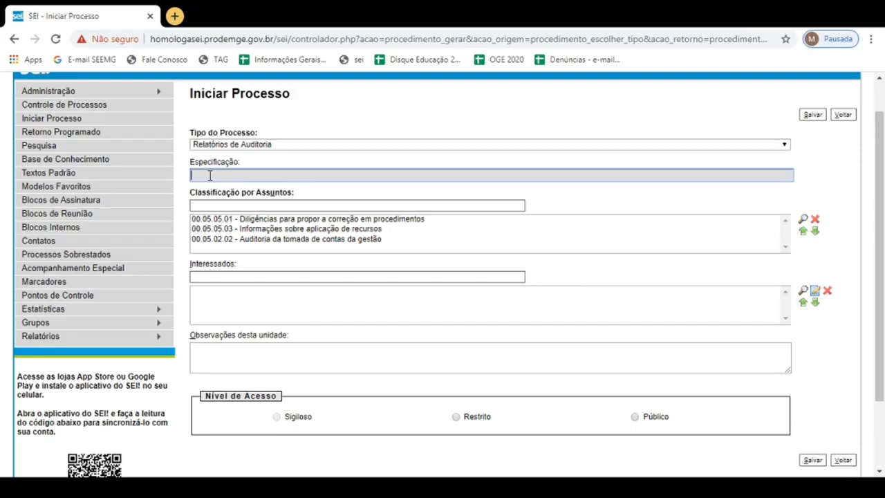
type("Auditoria na Escola Estadual Fulano d")
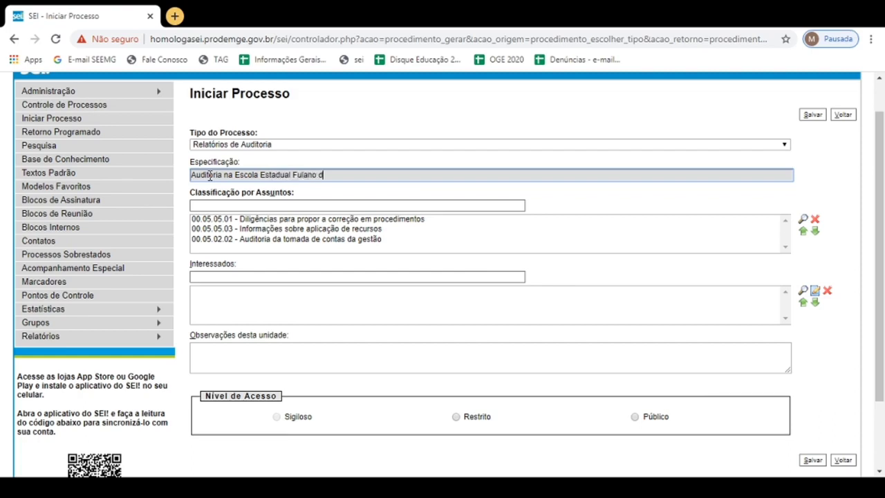
type("e Tal")
- Try to add an interested party by entering the person's full name and agreeing to include it as a new contact
left_click(204, 276)
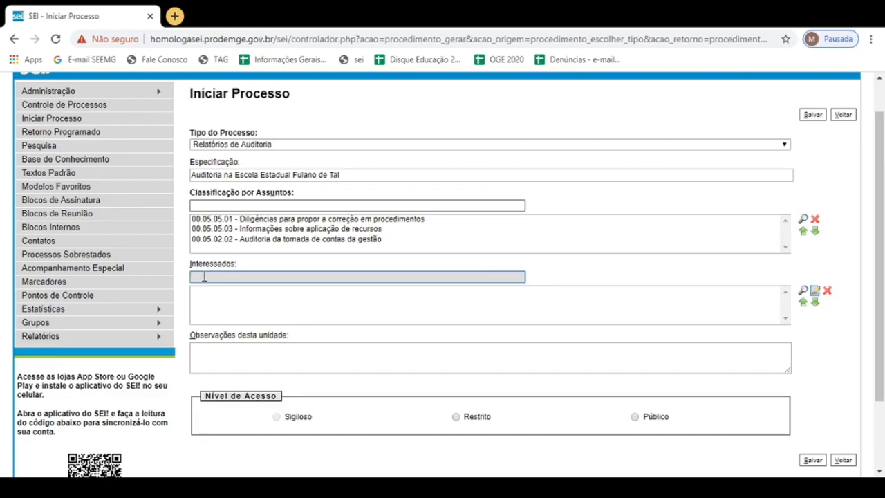
type("jose da silva")
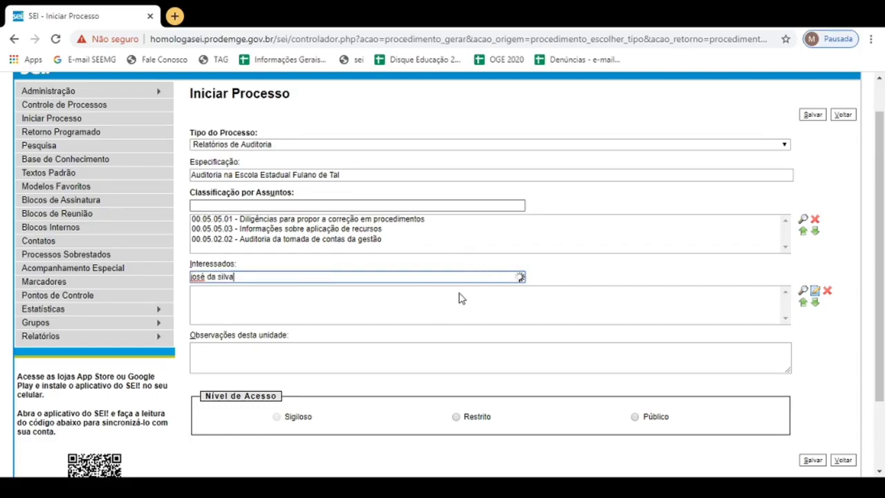
left_click(372, 291)
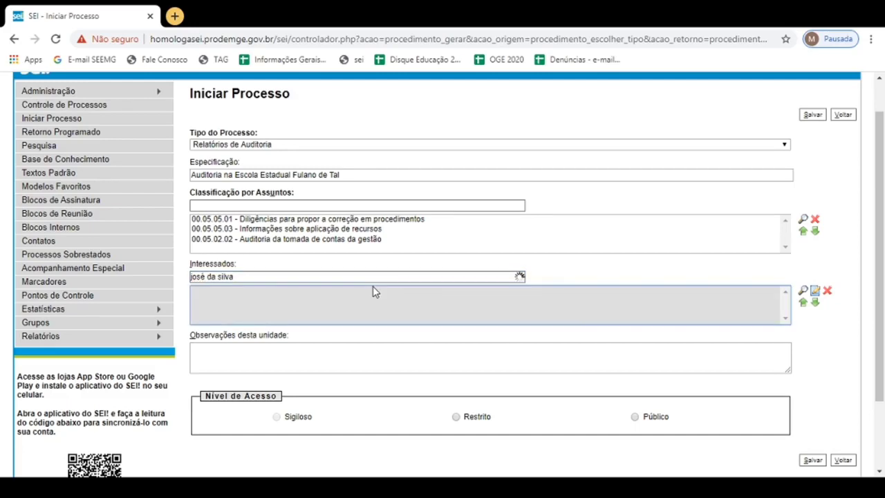
left_click(332, 278)
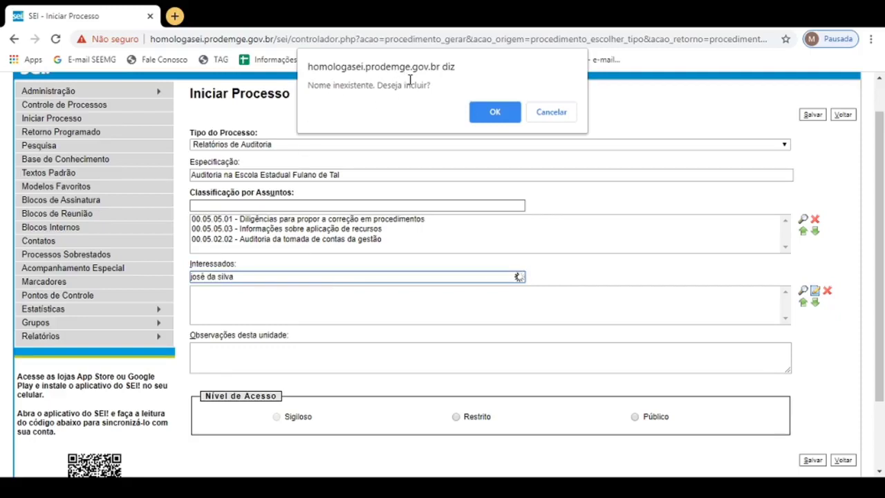
left_click(501, 115)
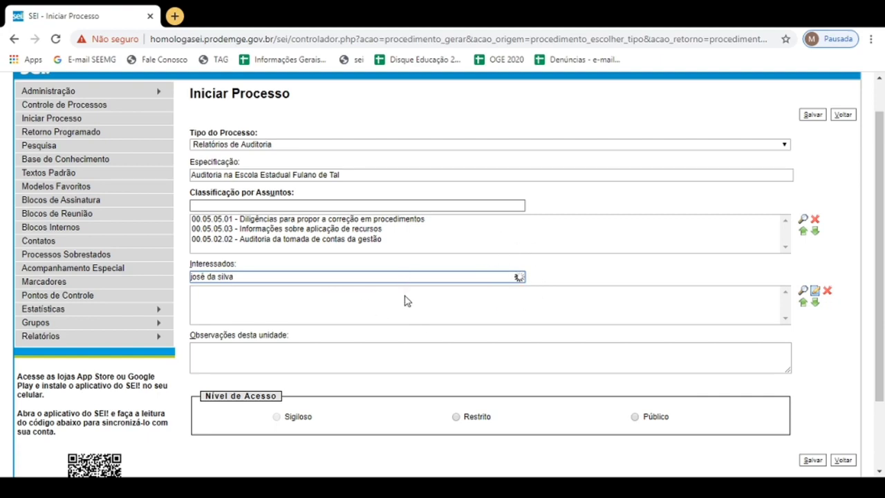
- Enter the unit's observation as "Para diligência do servidor" followed by the civil servant's full name and a period
left_click(213, 346)
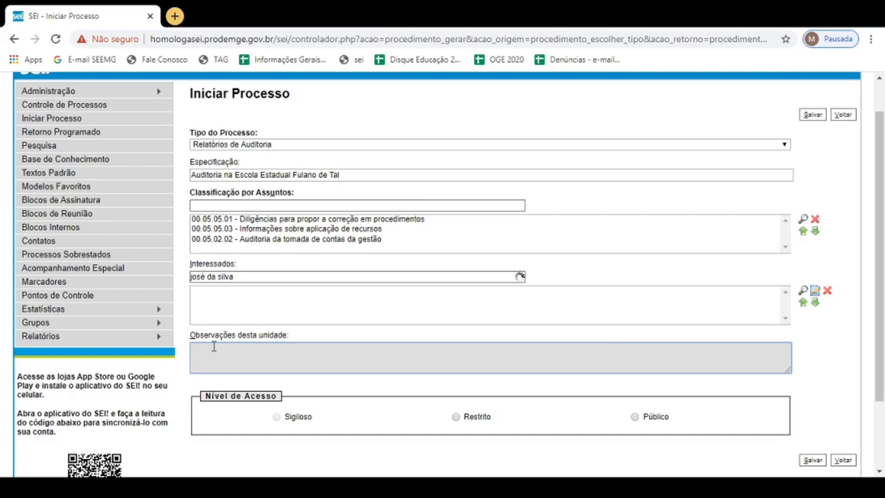
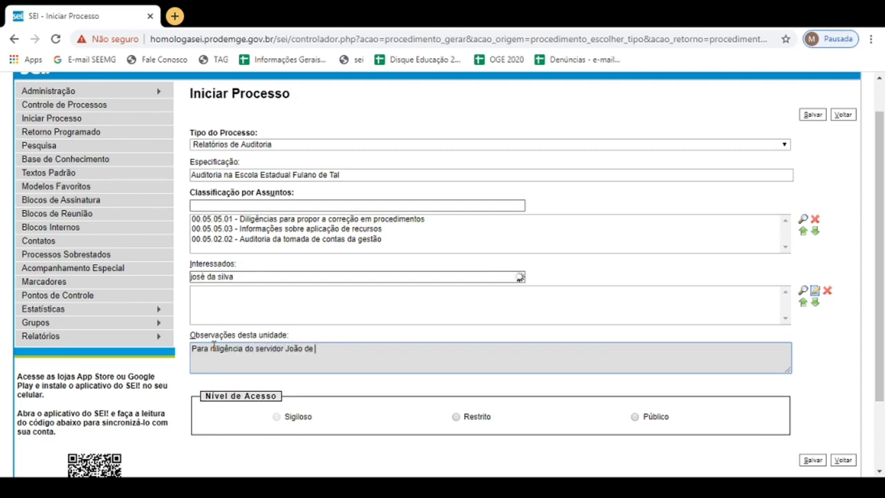
scroll(873, 346, "down", 2)
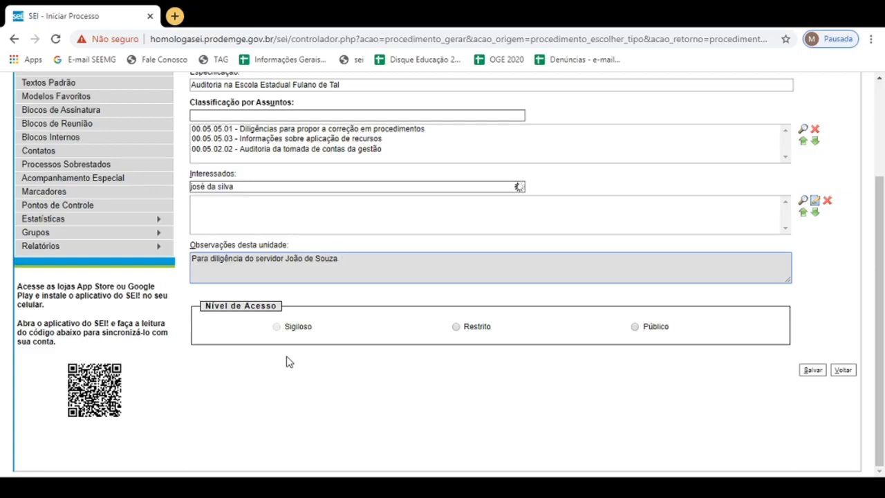
type(".")
type(".")
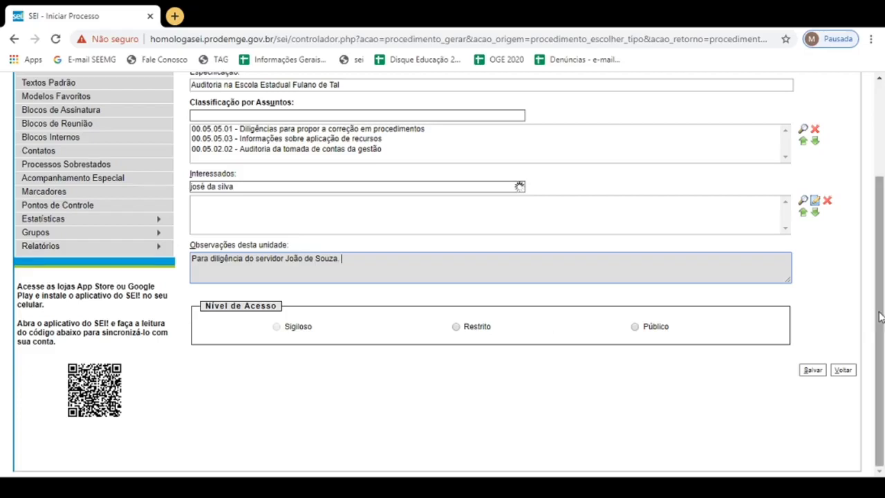
- Set the access level to Restrito with the legal basis "Informações Pessoais (Art. 31 da Lei nº 12.527/2011)" and save the process
left_click_drag(878, 316, 882, 218)
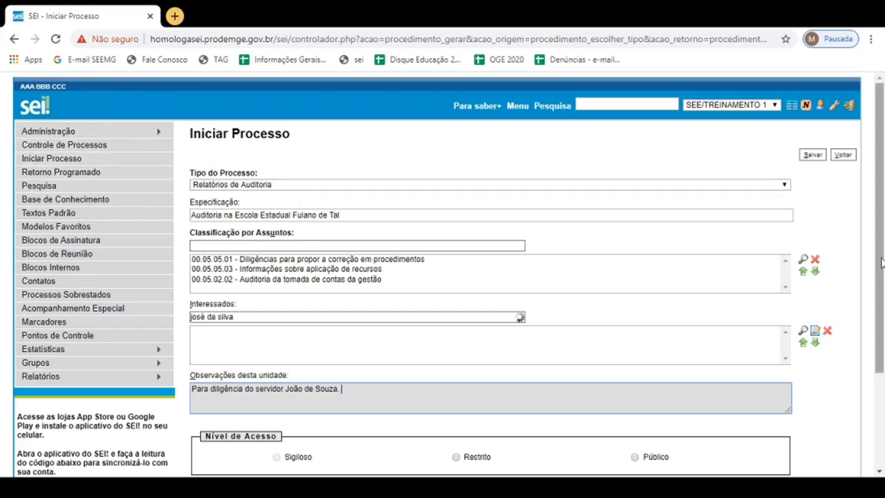
left_click_drag(882, 263, 879, 397)
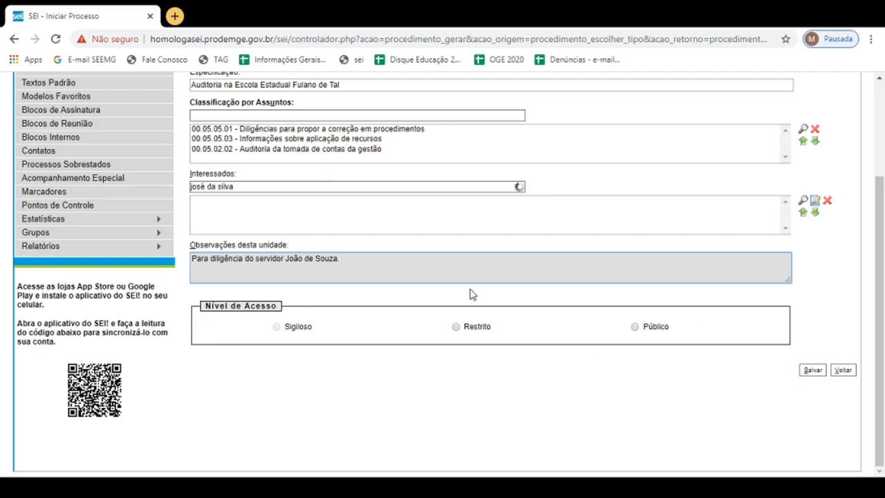
left_click(456, 328)
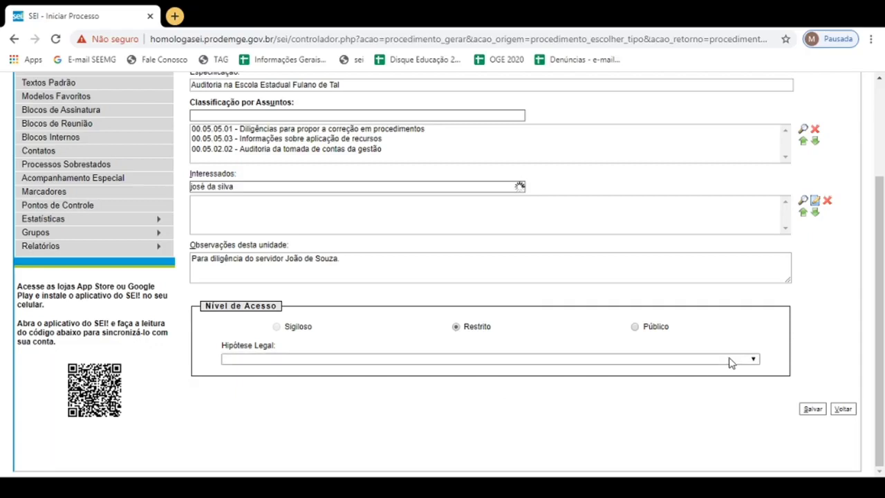
left_click(635, 328)
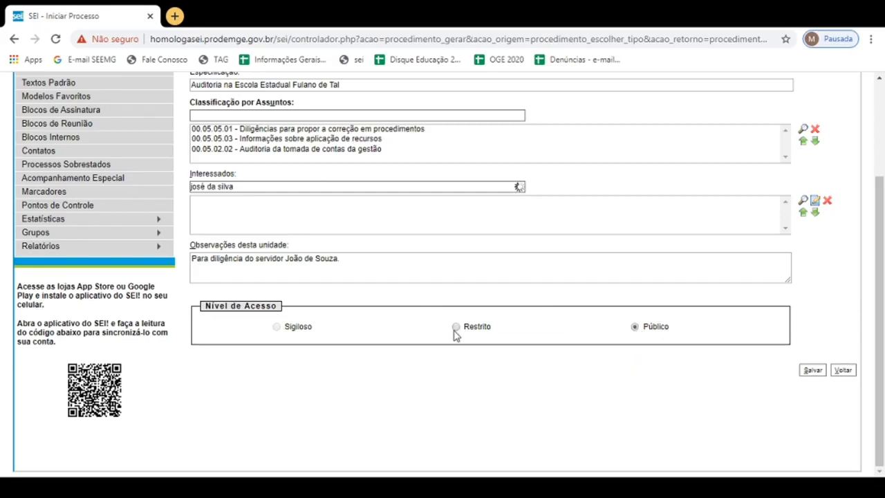
left_click(455, 328)
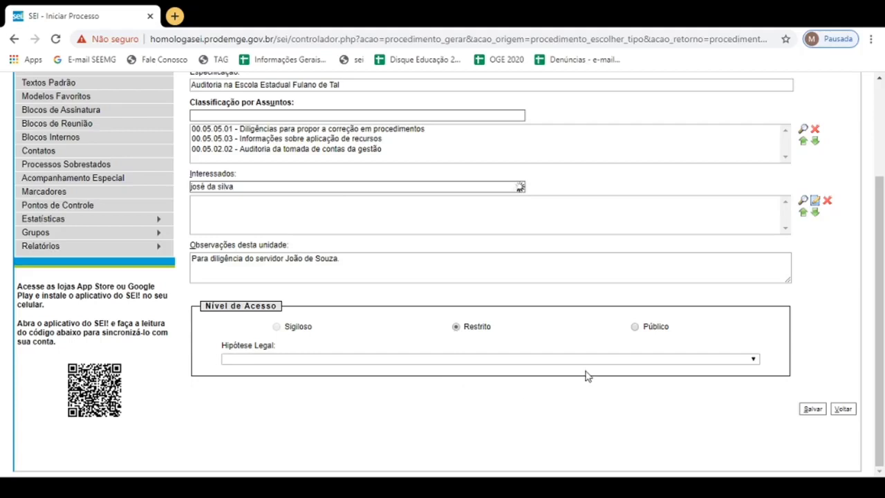
left_click(755, 361)
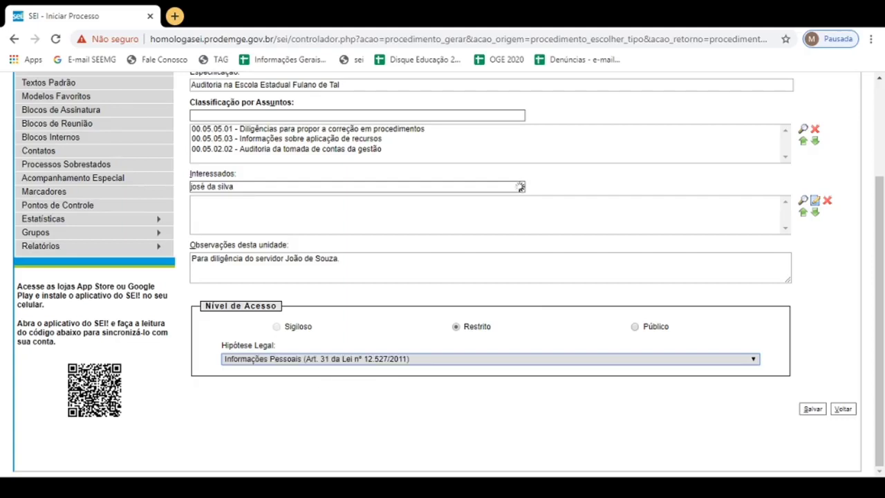
left_click(813, 409)
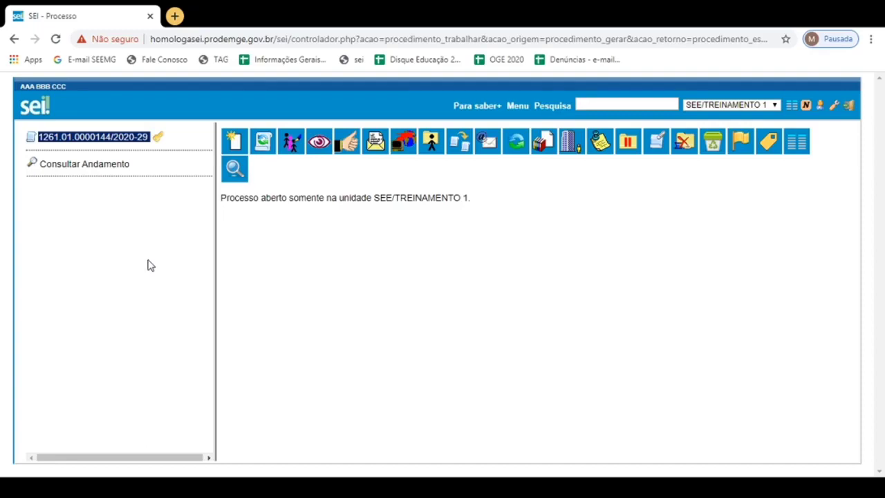
- Start a new document in the process, briefly view all document types, and choose Memorando from the short list
left_click(233, 146)
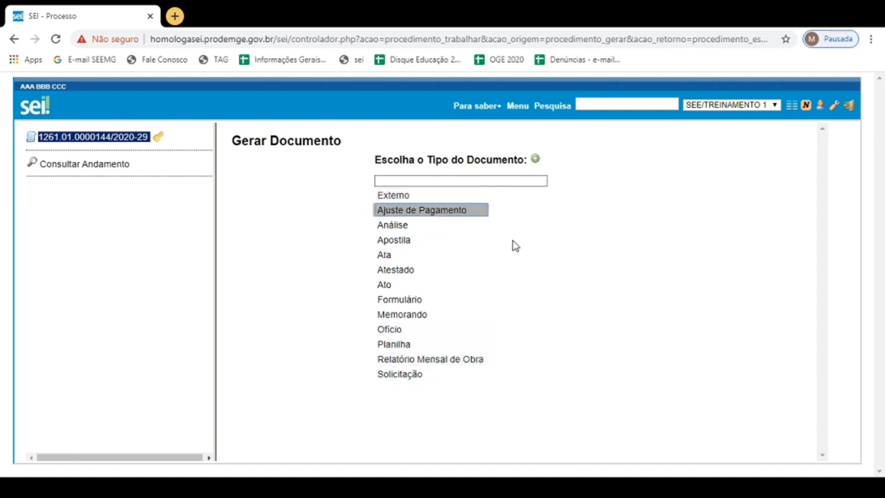
left_click(535, 161)
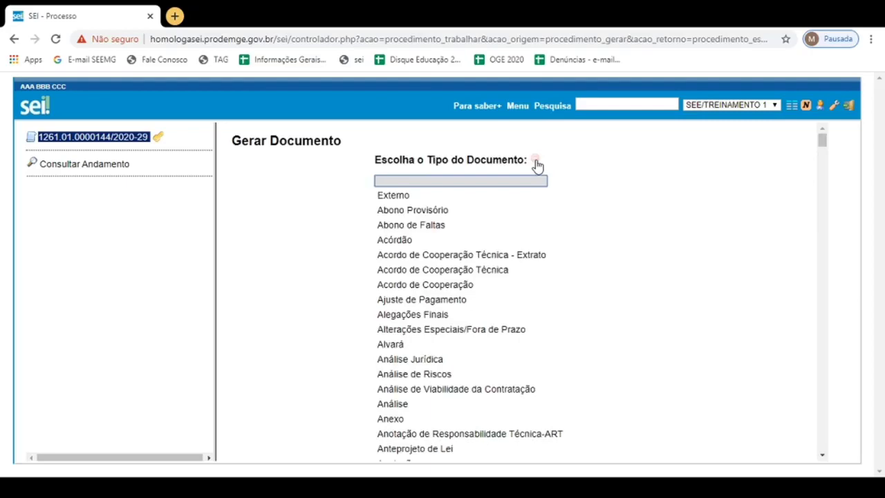
mouse_move(822, 139)
left_mouse_down()
mouse_move(811, 231)
mouse_move(822, 139)
left_mouse_up()
left_click(540, 164)
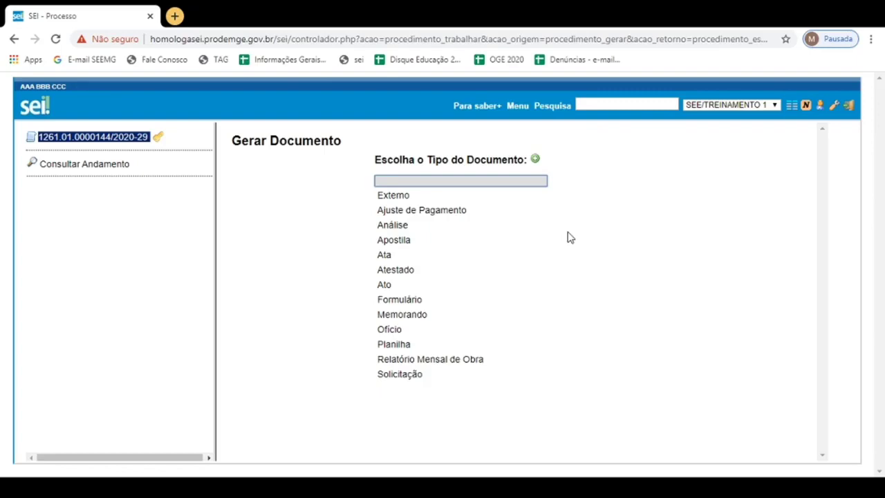
left_click(401, 315)
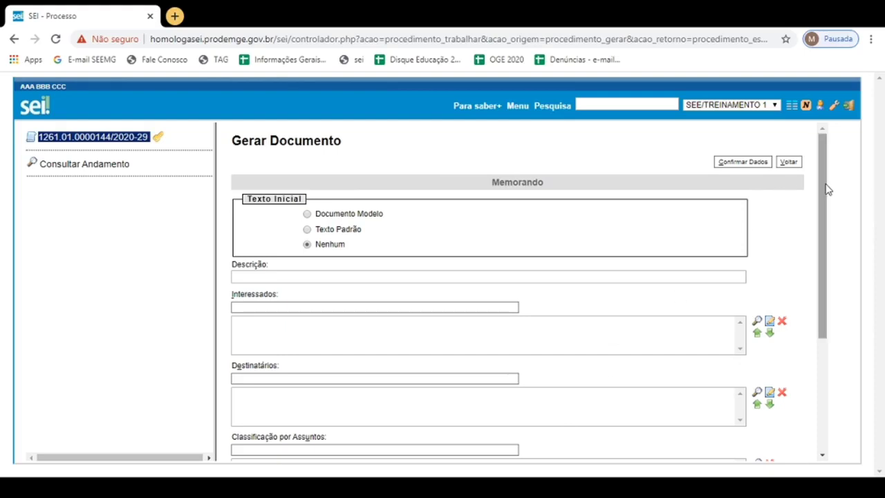
- Enter "Auditoria na EE Fulano de Tal" as the memorandum's description
left_click_drag(827, 189, 824, 148)
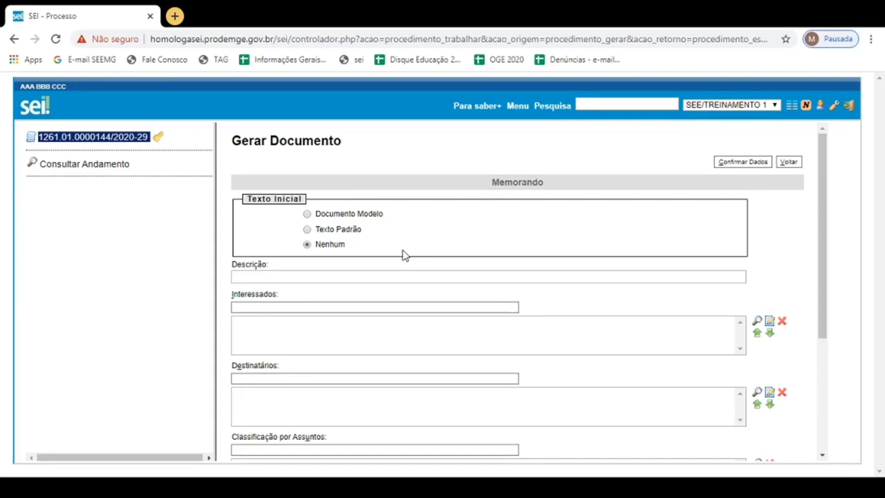
left_click(310, 277)
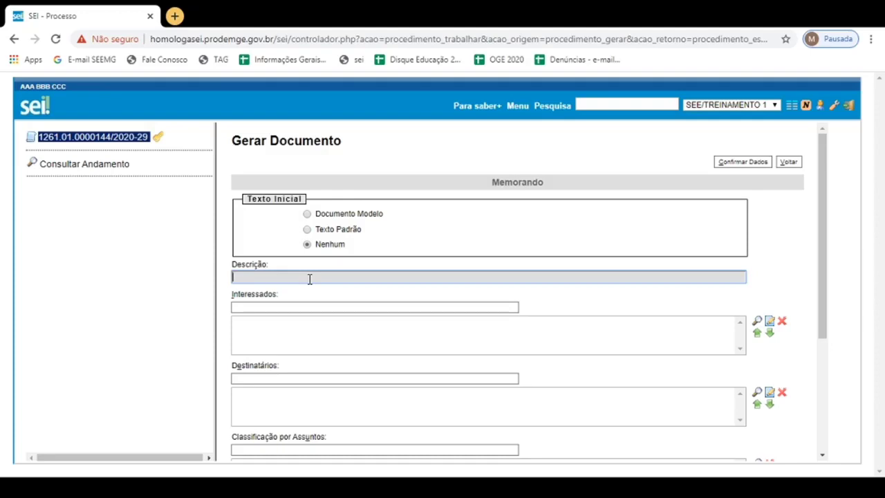
type("Auditoria na EE Fulano de Tal")
- Add the word "Memorando" at the beginning of the document's description
left_click_drag(491, 184, 544, 188)
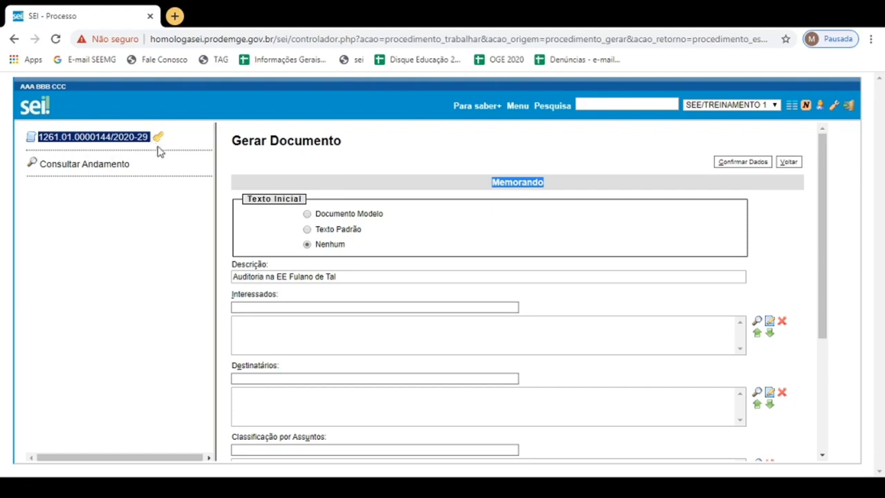
left_click(233, 277)
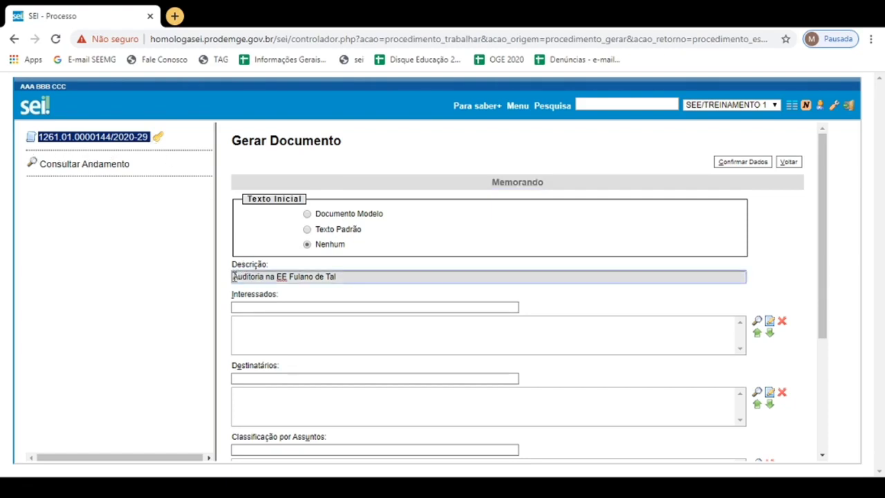
type("Memorando")
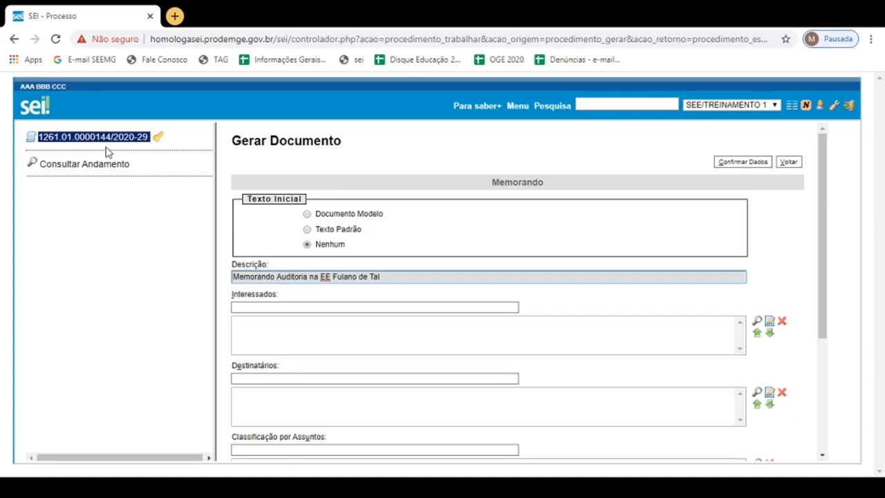
- Remove the word "Memorando" from the beginning of the document's description, keeping "Auditoria na EE Fulano de Tal"
key("shift+Home")
key("BackSpace")
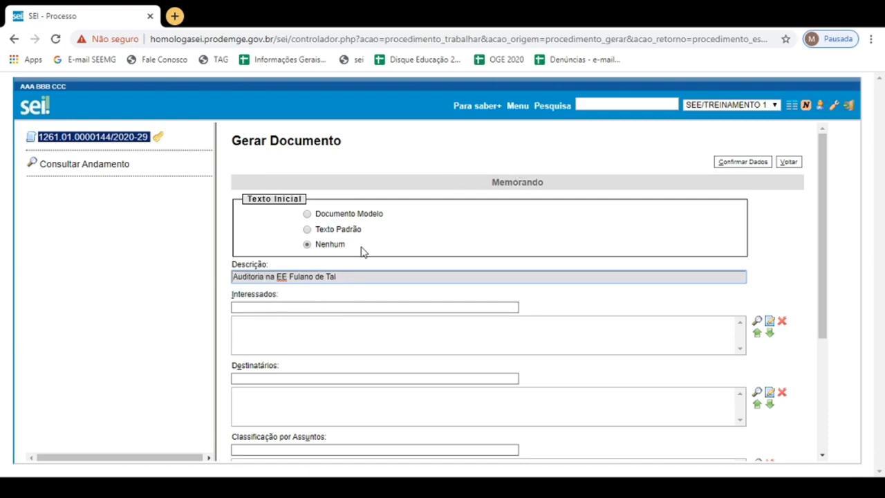
left_click(281, 307)
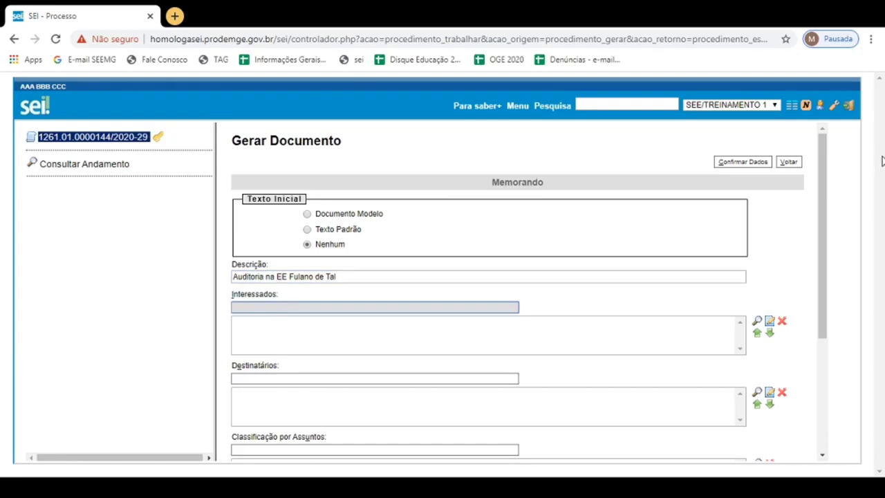
- Enter the recipient's full name under Destinatários and agree to include it as a new name
left_click_drag(820, 167, 832, 255)
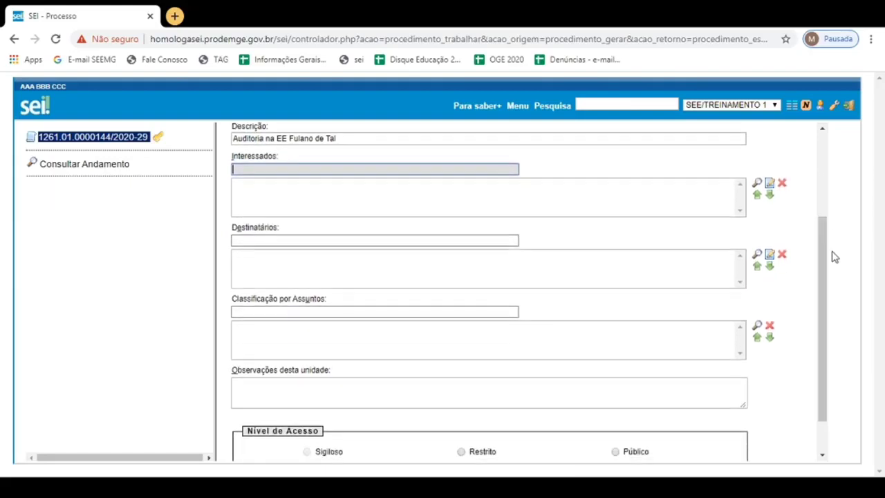
left_click(248, 240)
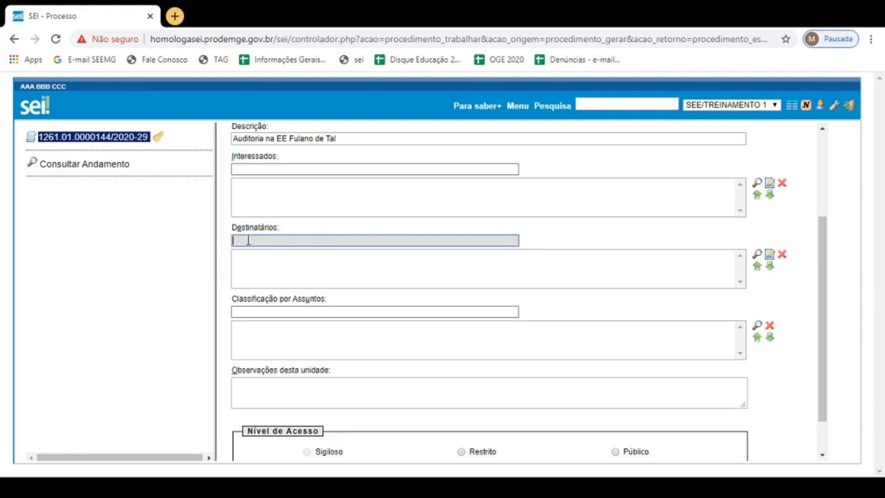
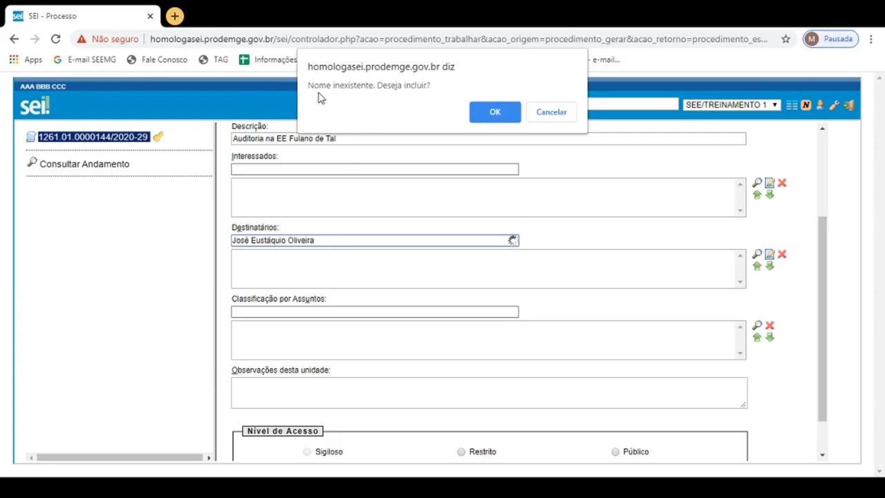
left_click(495, 112)
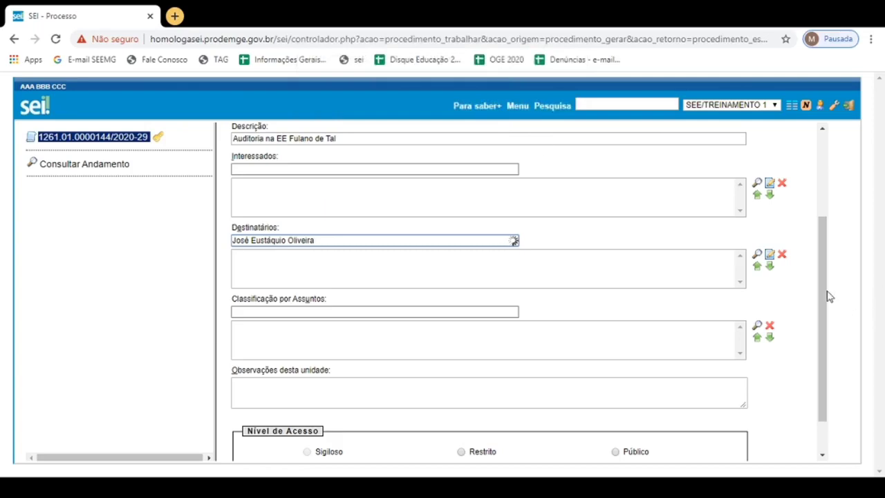
- Set the memorandum's access level to Restrito with the legal basis "Informações Pessoais (Art. 31 da Lei nº 12.527/2011)" and confirm the document data
scroll(823, 292, "down", 1)
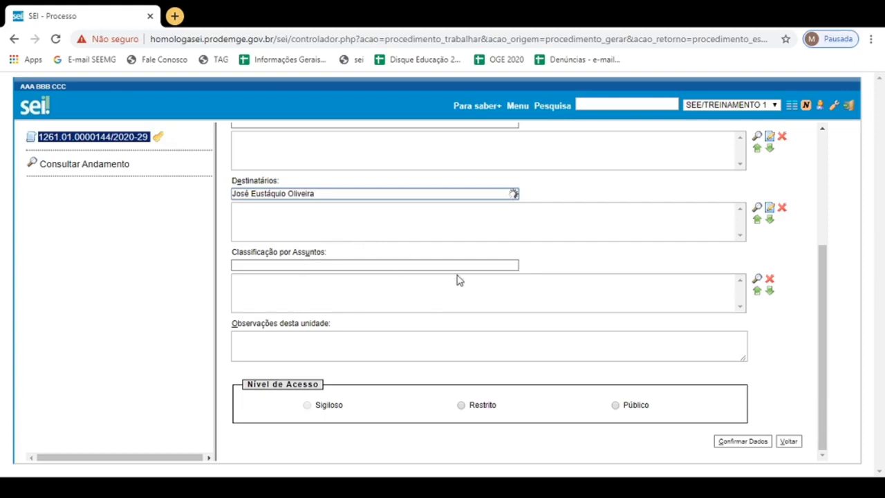
left_click(251, 339)
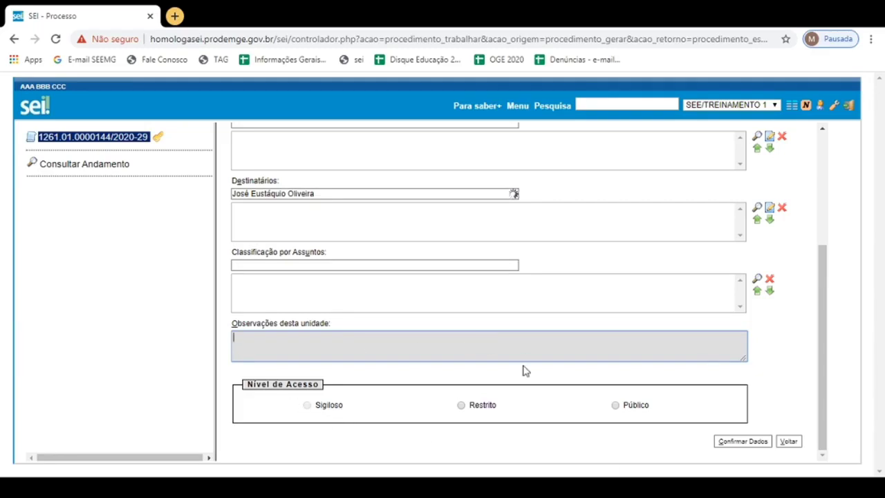
left_click(461, 406)
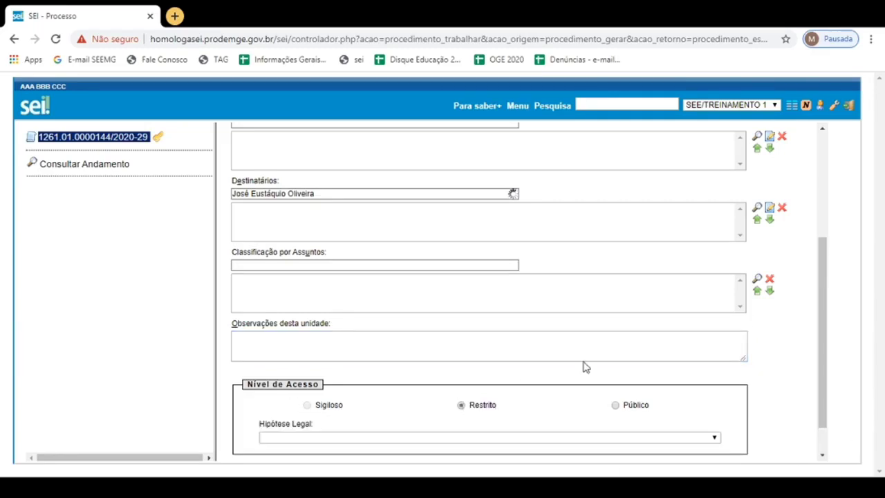
left_click_drag(824, 293, 829, 362)
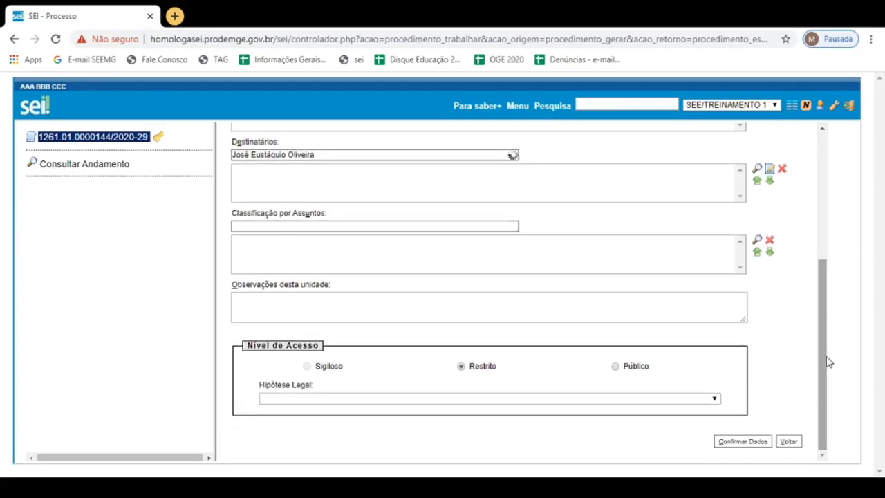
left_click(606, 403)
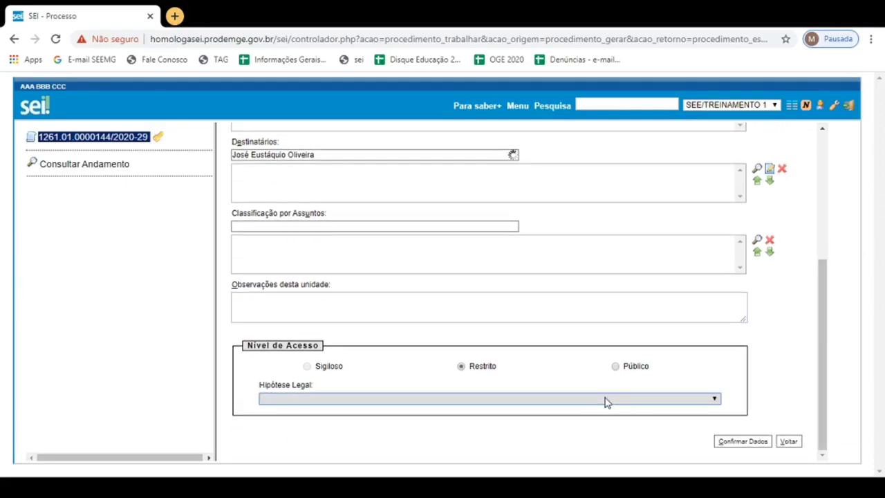
left_click(606, 402)
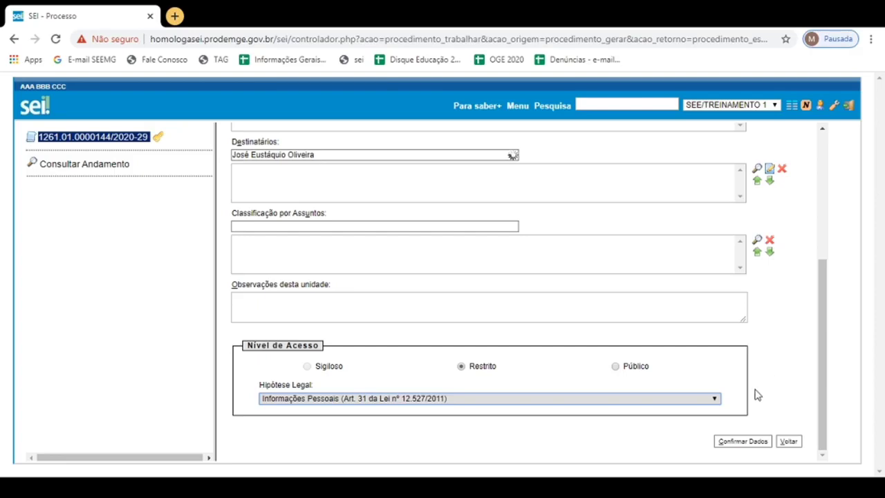
left_click(734, 445)
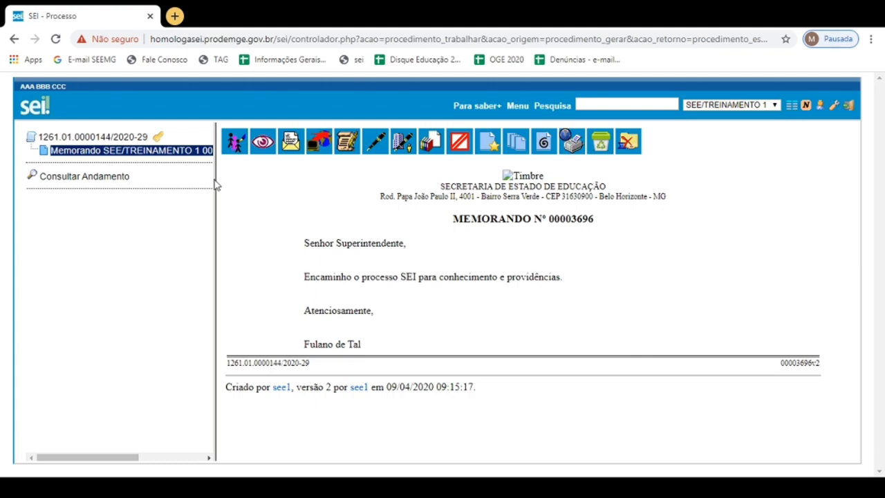
- Widen the process tree to fit the memorandum's full title, select the memorandum and open its content for editing
left_click_drag(214, 182, 386, 194)
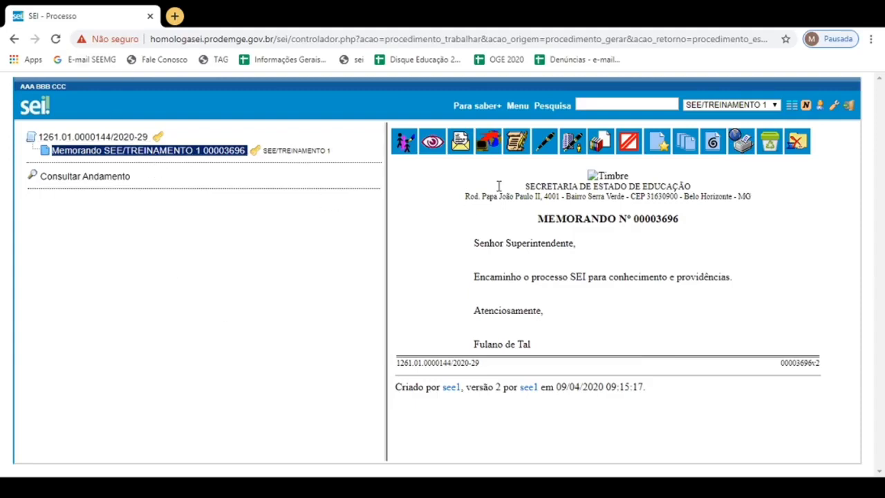
left_click(130, 153)
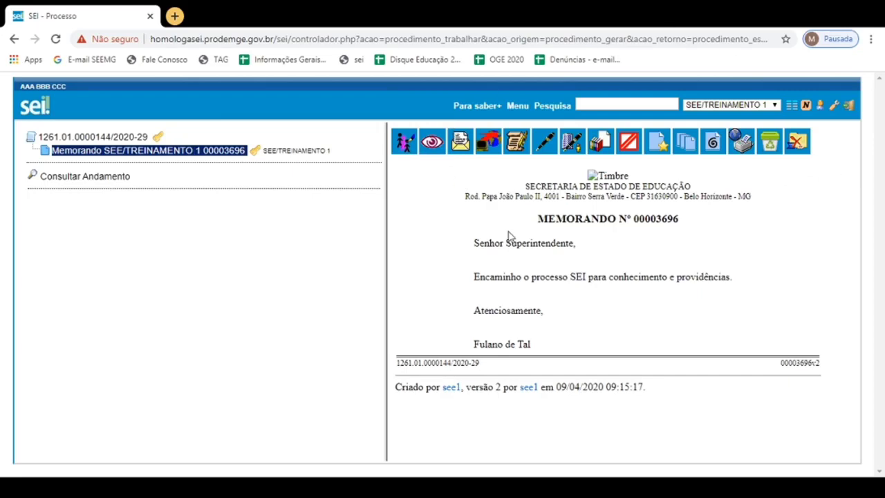
left_click(517, 149)
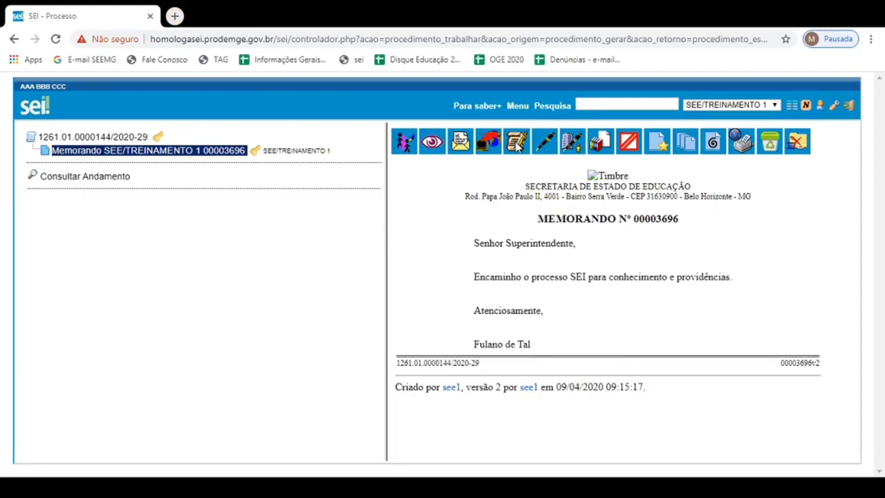